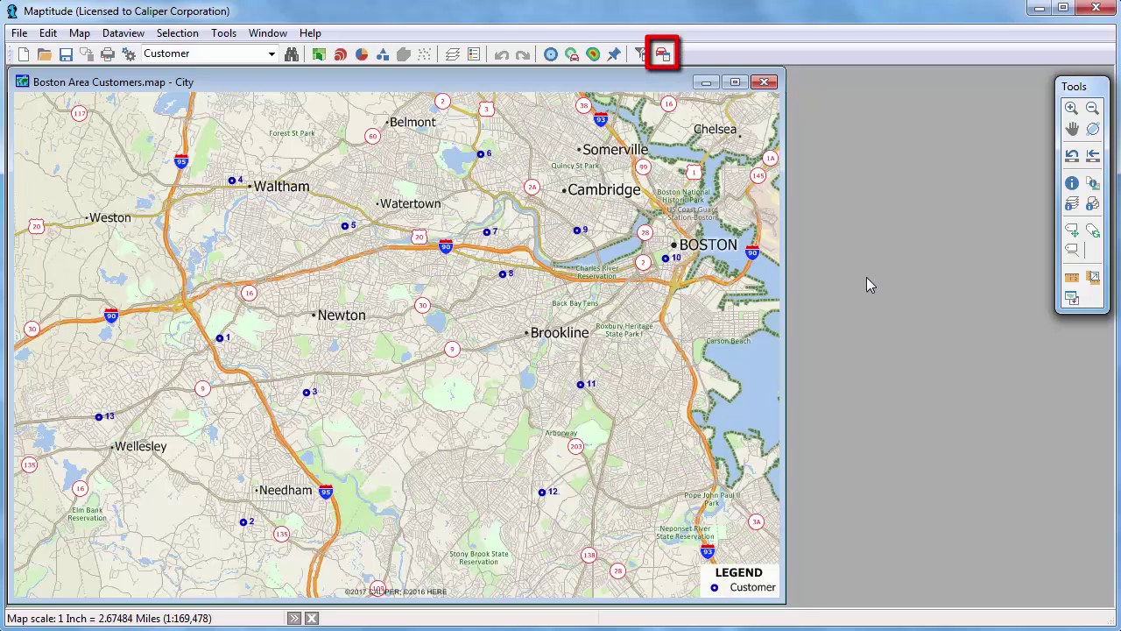
# Open the Routing & Directions options under the Tools menu
pyautogui.click(224, 33)
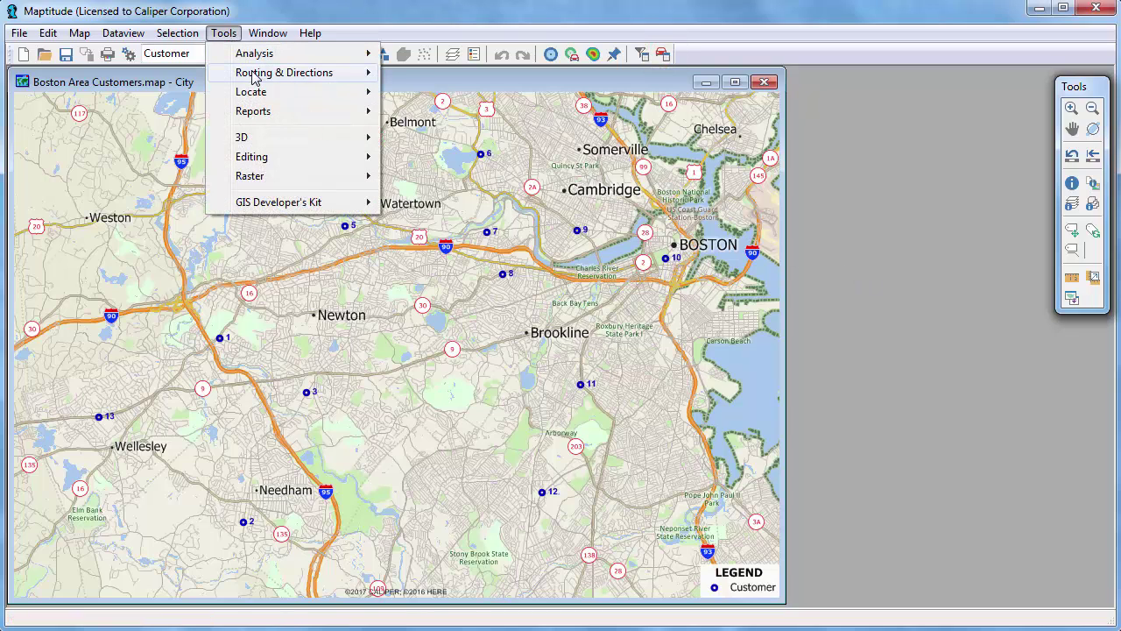
# Open the Routing & Directions Manager and add the office street address, ZIP 02461, as stop 1
pyautogui.moveTo(262, 73)
pyautogui.click(451, 73)
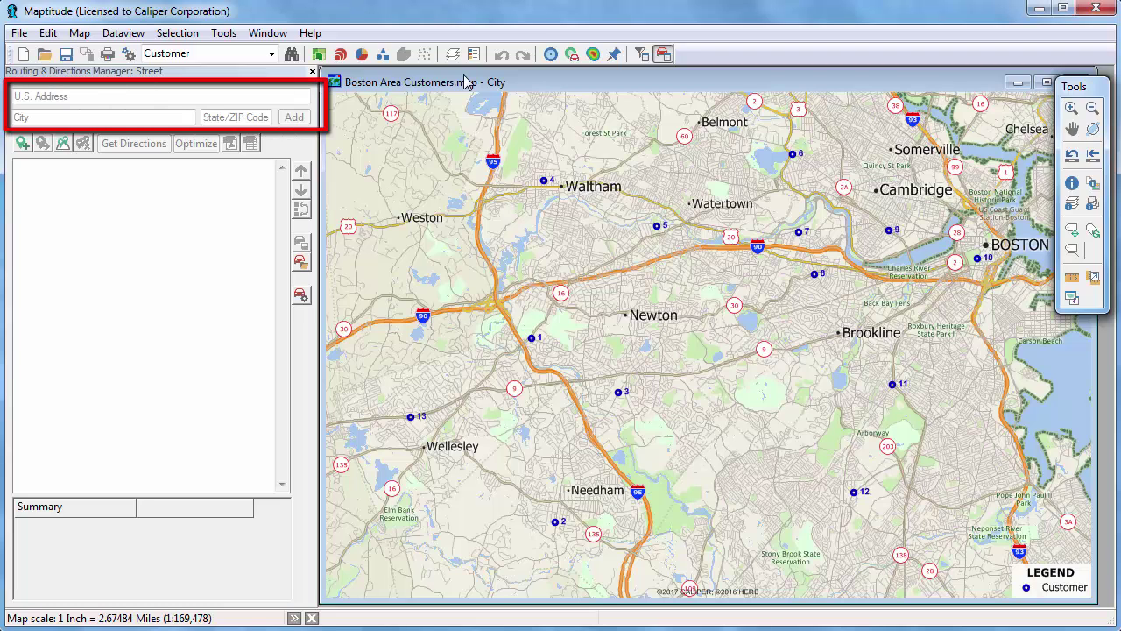
pyautogui.click(249, 100)
pyautogui.write('1172 Beacon St')
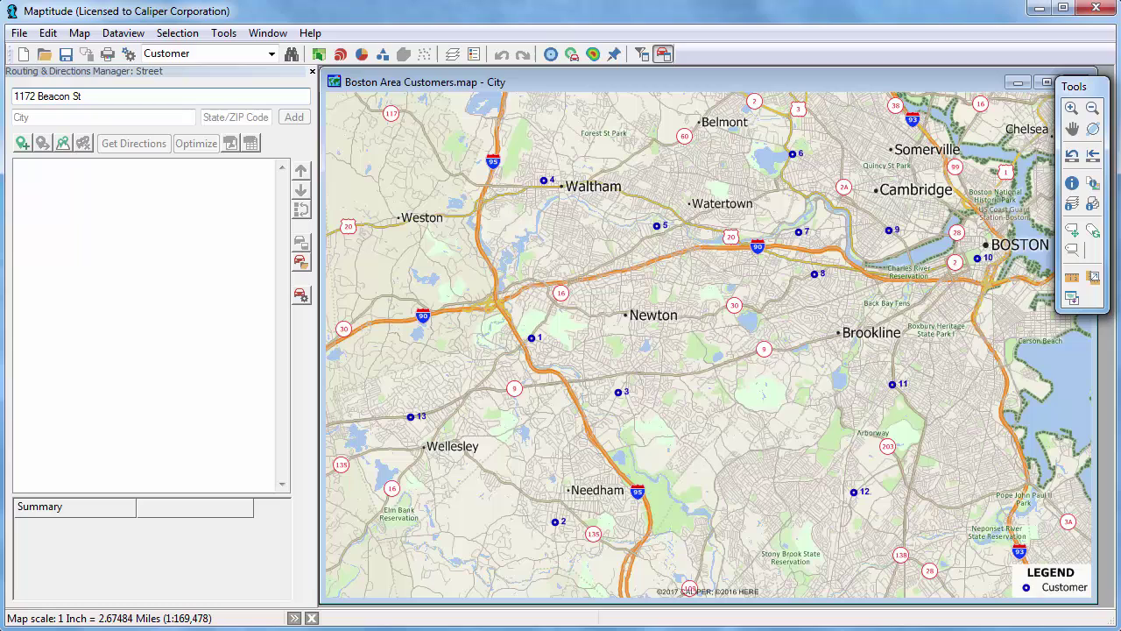
pyautogui.click(225, 119)
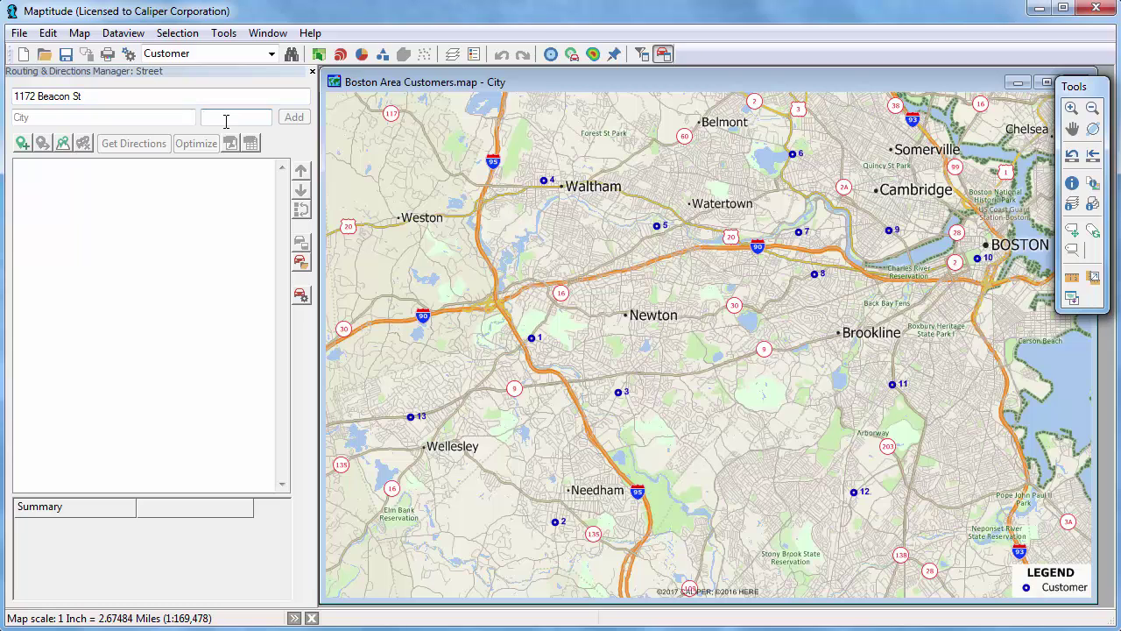
pyautogui.write('02461')
pyautogui.click(293, 118)
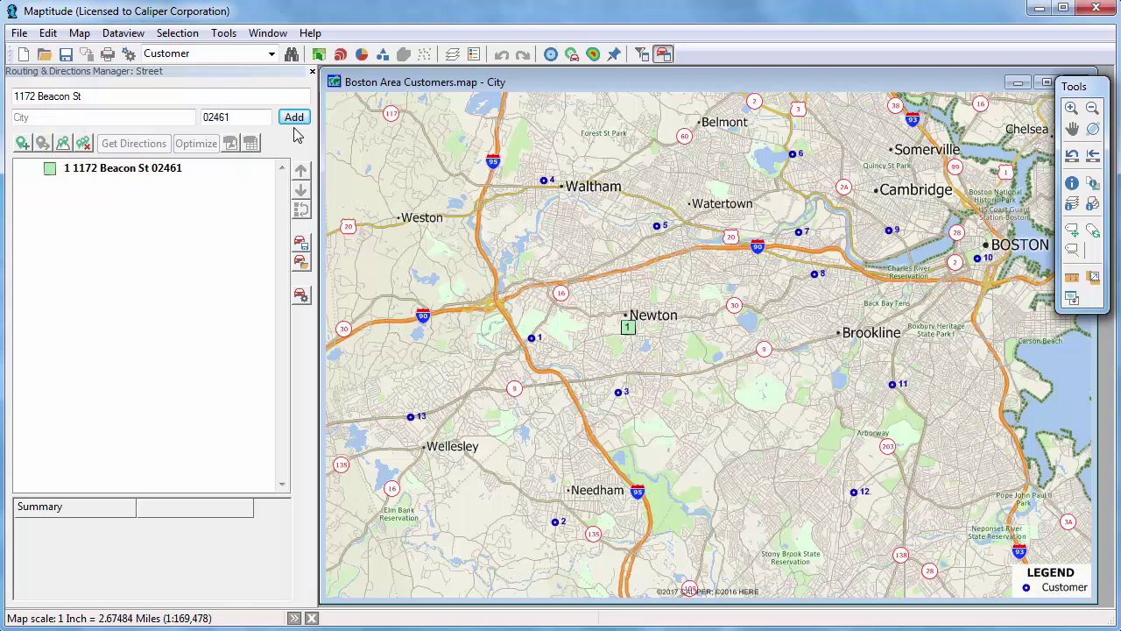
# Add all 13 Customer-layer features as stops 2–14, named by the Name field
pyautogui.click(63, 142)
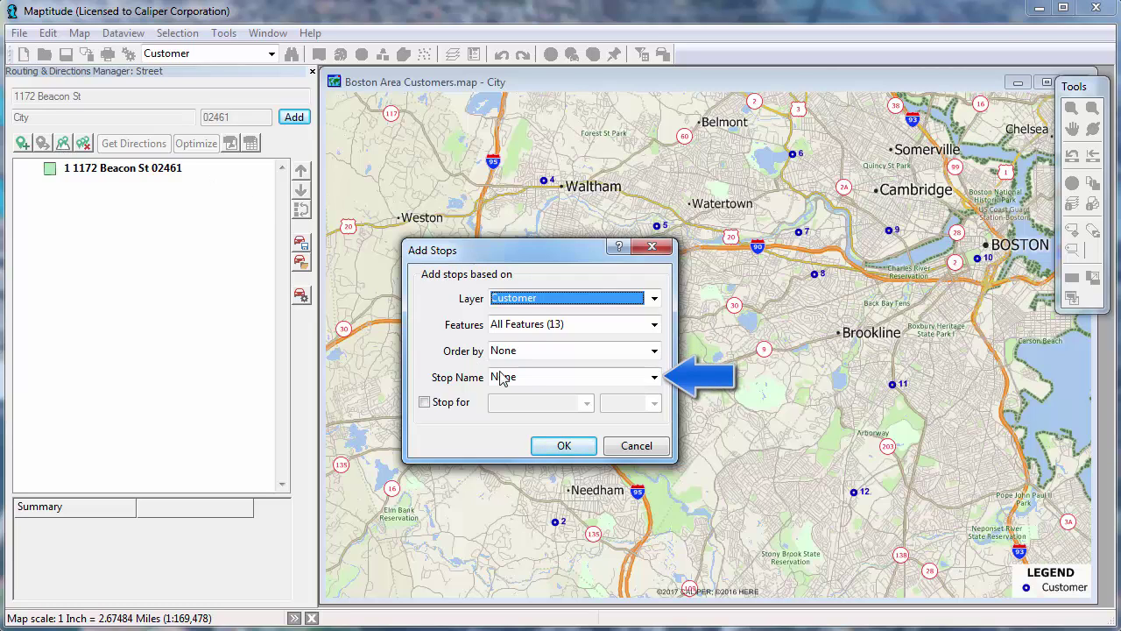
pyautogui.click(532, 378)
pyautogui.click(541, 408)
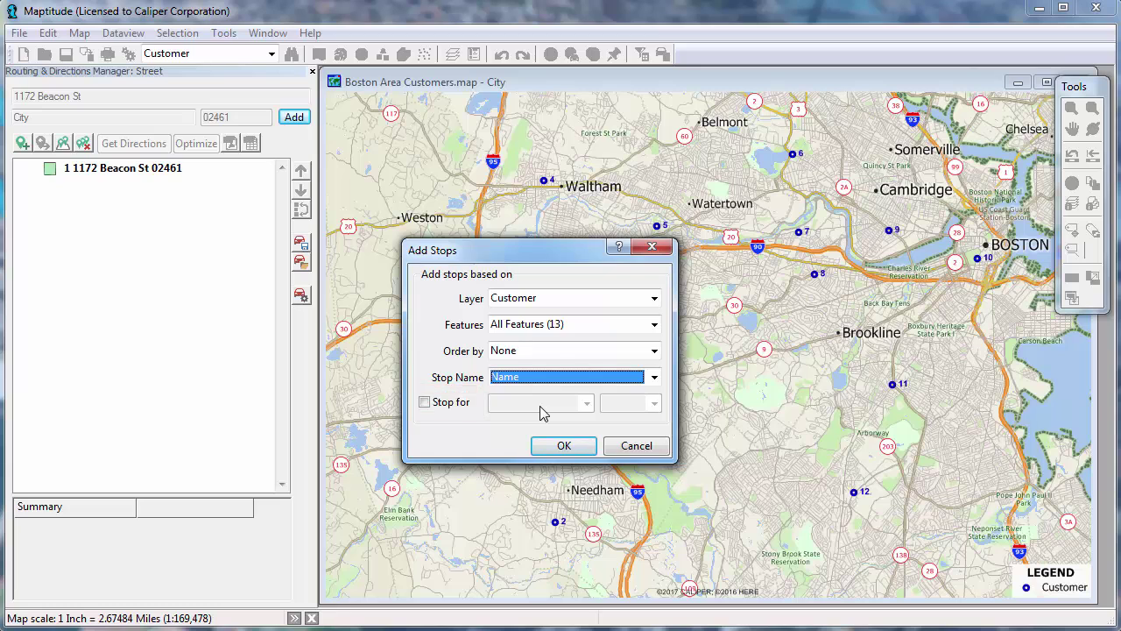
pyautogui.click(564, 446)
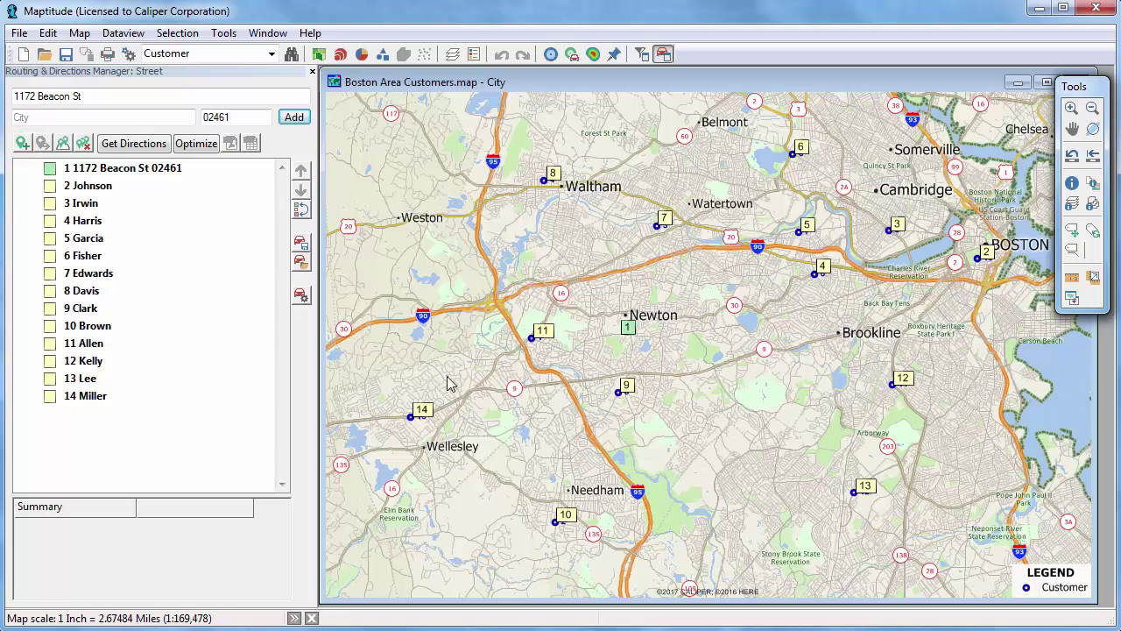
# Add a 15th stop by picking a point on the map east of stop 9
pyautogui.click(22, 143)
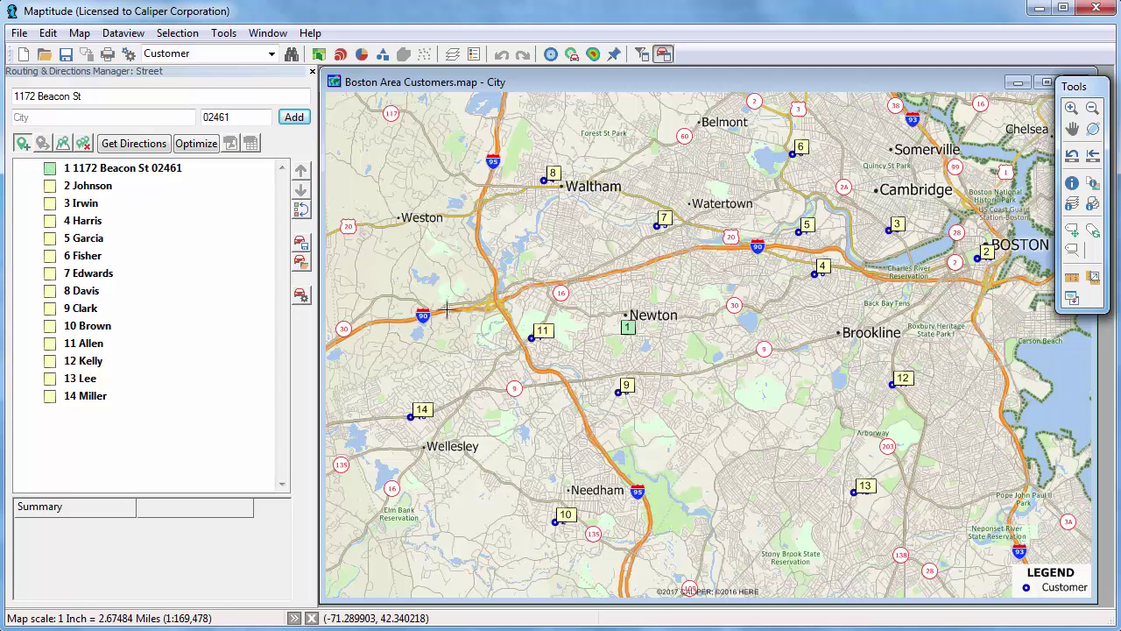
pyautogui.click(687, 386)
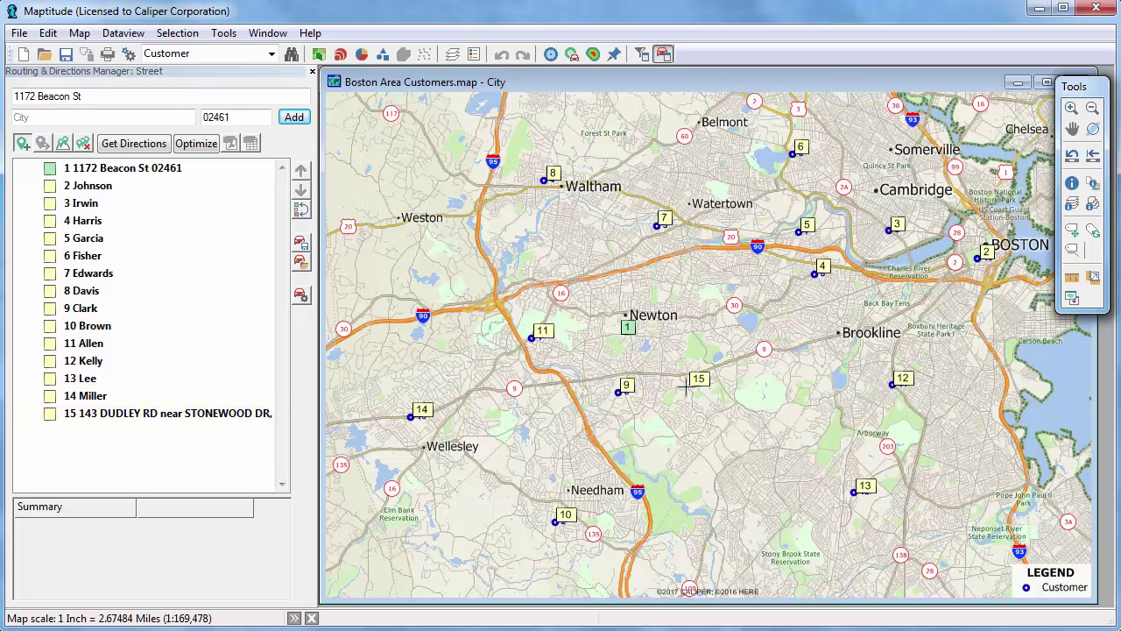
# Schedule stop 6 with a stop-for duration
pyautogui.rightClick(97, 261)
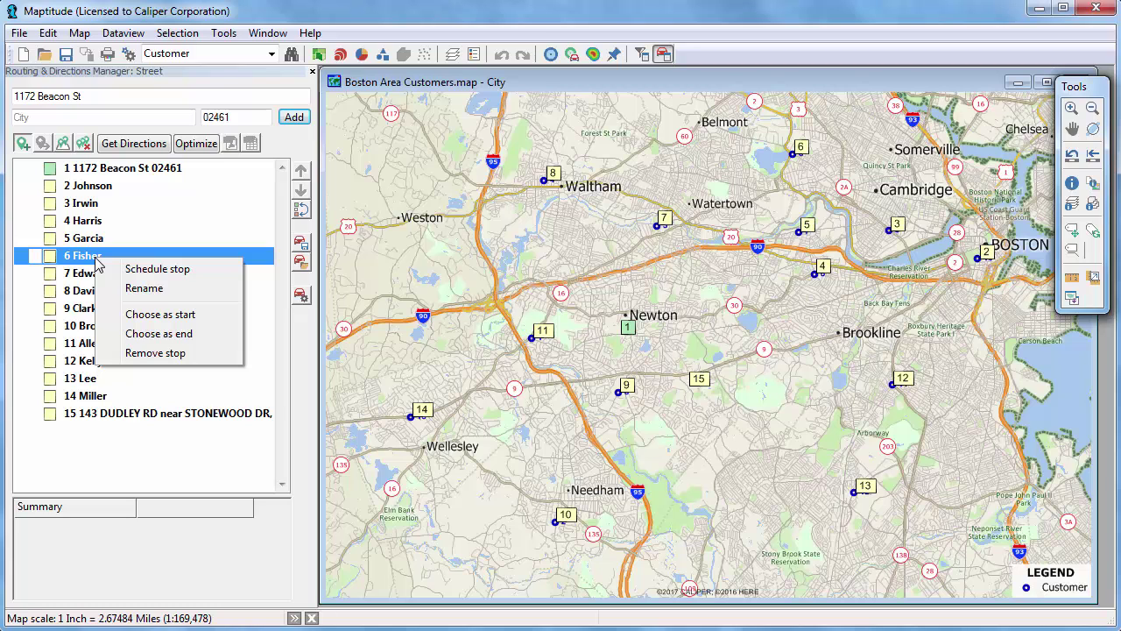
pyautogui.click(131, 268)
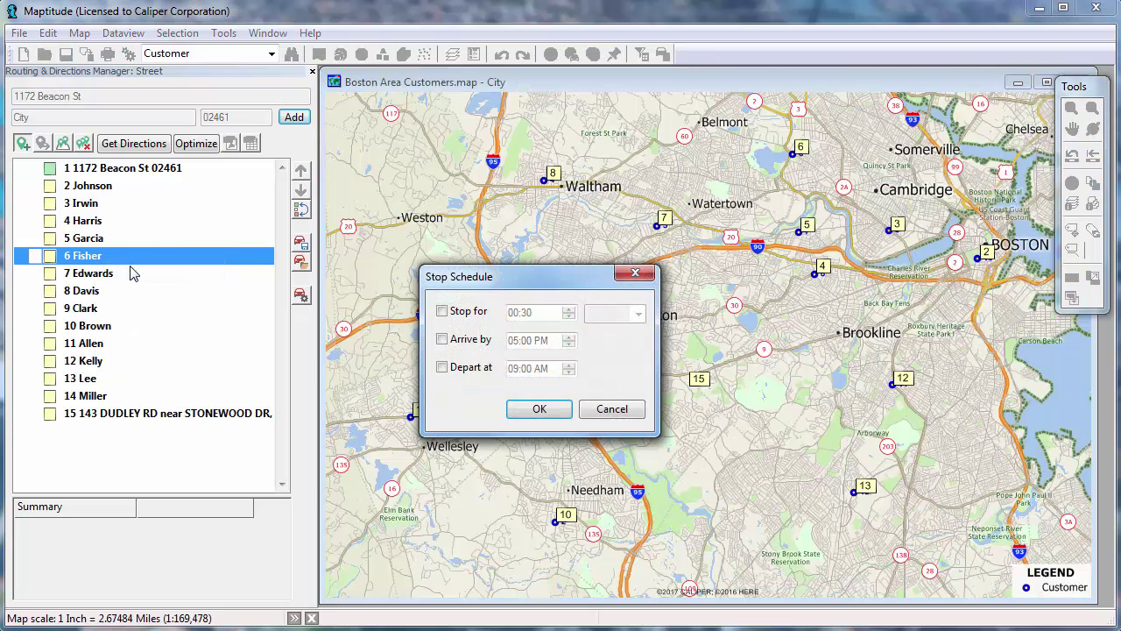
pyautogui.click(460, 314)
pyautogui.click(554, 411)
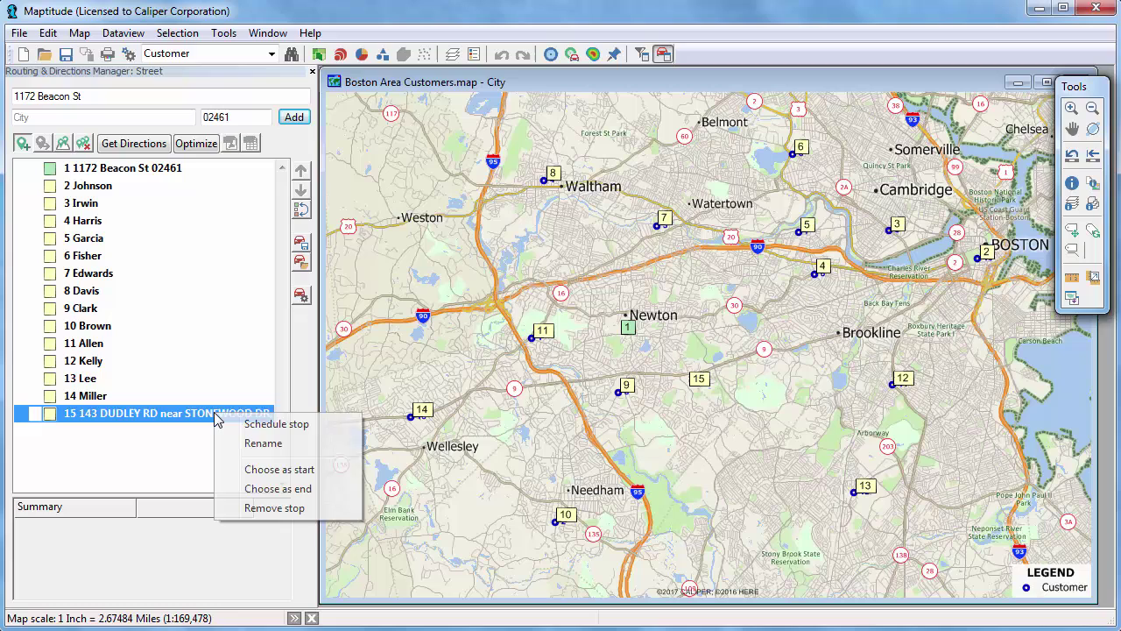
# Remove stop 15, move stop 7 up to third, and calculate the 80.7 mi route
pyautogui.rightClick(221, 418)
pyautogui.click(276, 512)
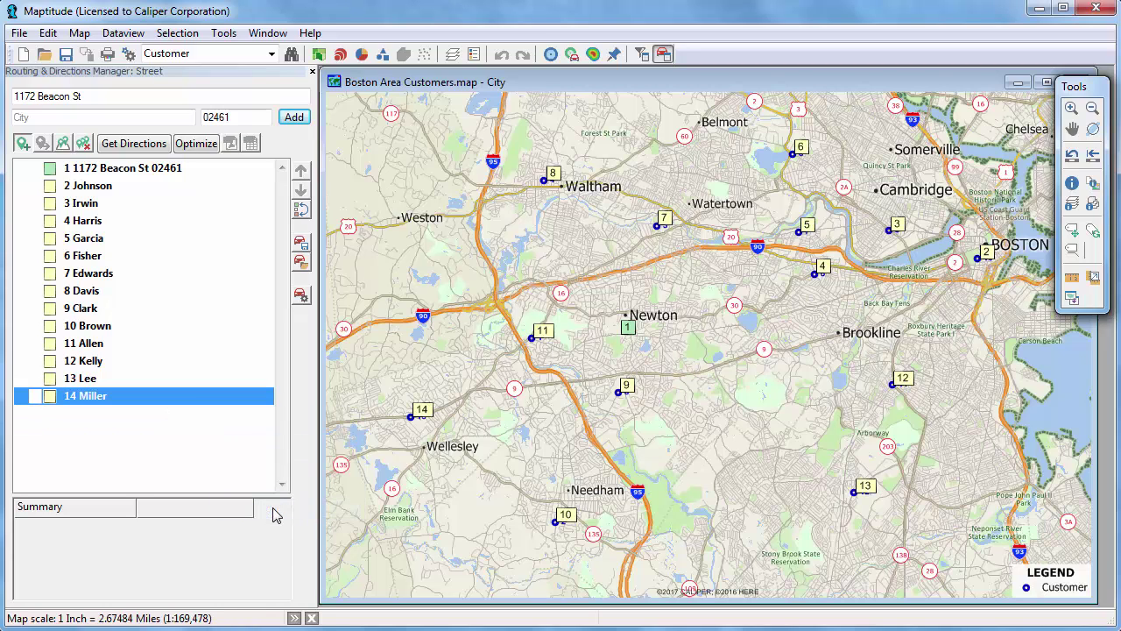
pyautogui.click(98, 274)
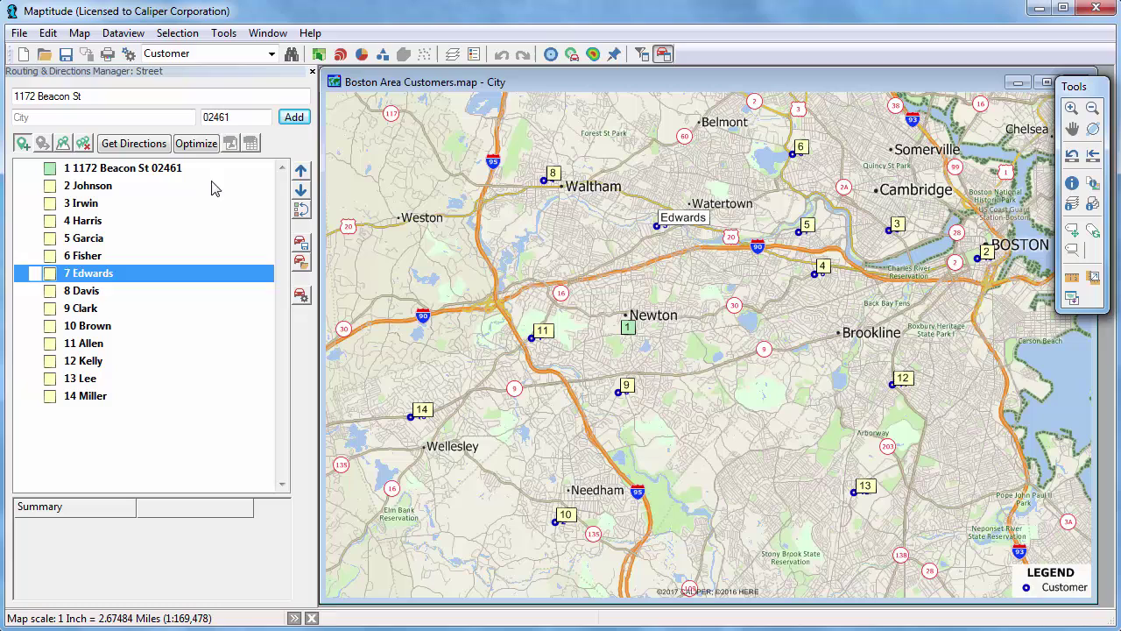
pyautogui.click(301, 171)
pyautogui.click(301, 172)
pyautogui.click(301, 171)
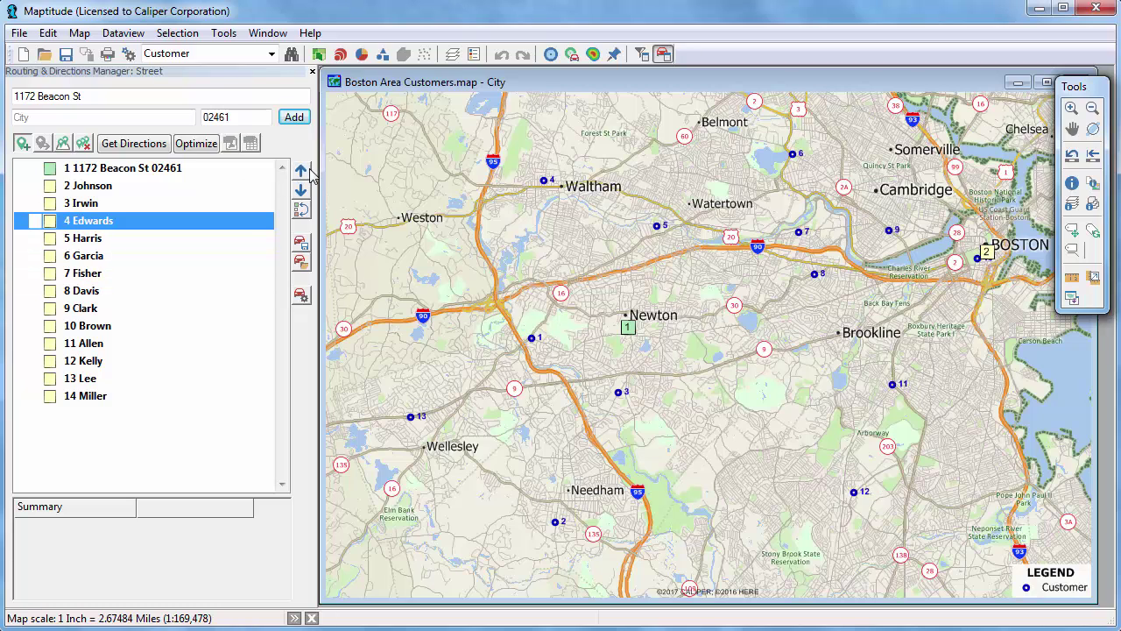
pyautogui.click(301, 171)
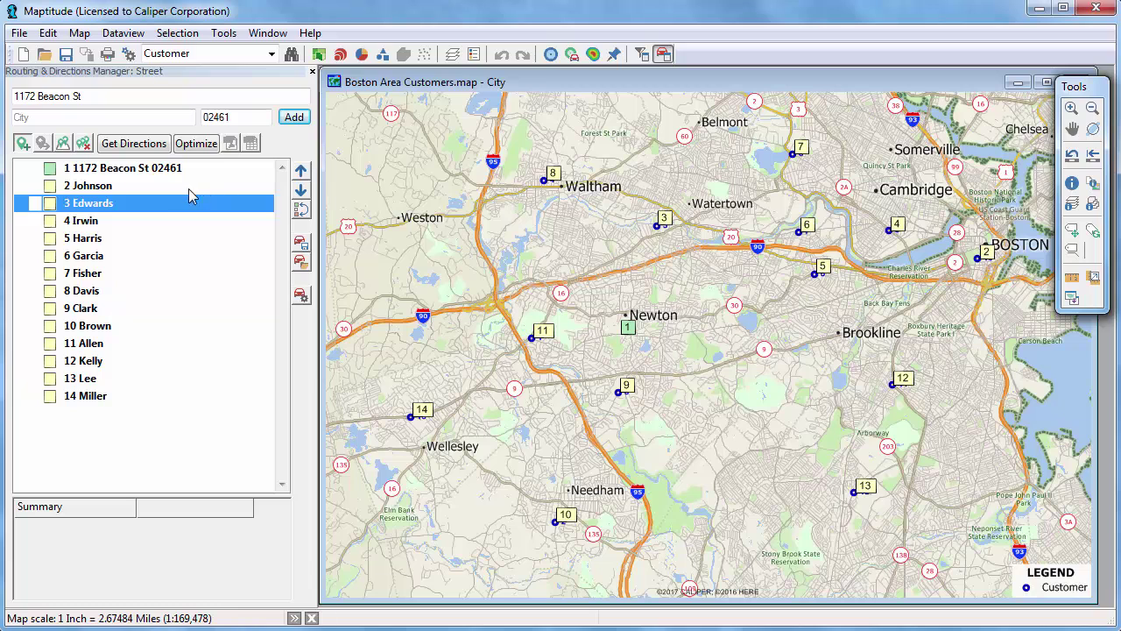
pyautogui.click(130, 147)
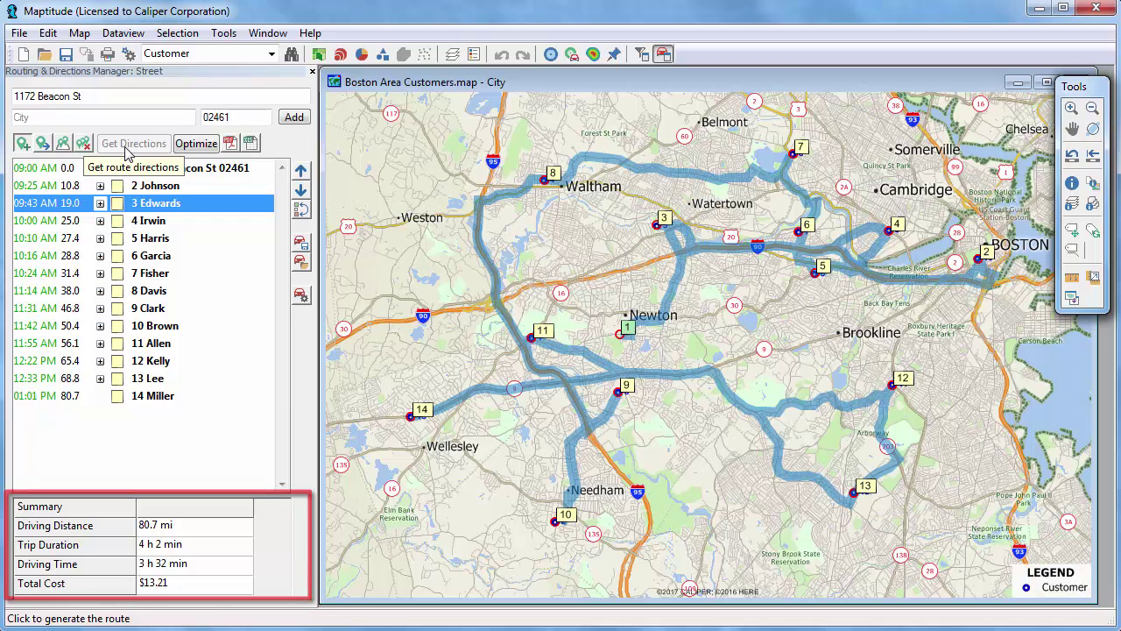
# Expand, then collapse, the turn-by-turn directions under stop 5
pyautogui.click(100, 238)
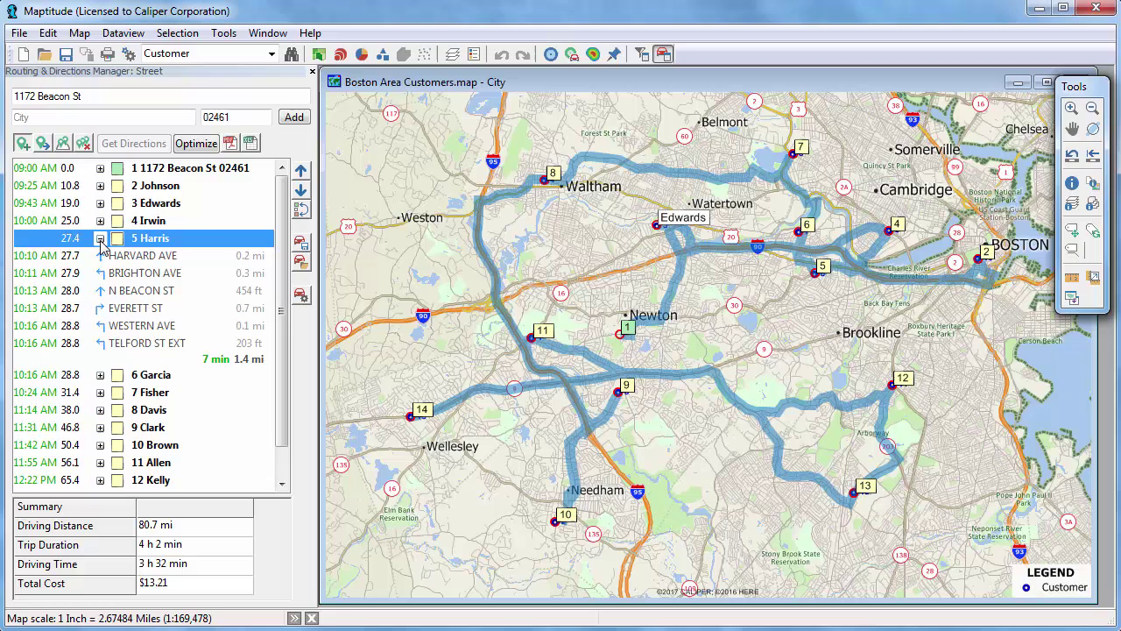
pyautogui.click(100, 238)
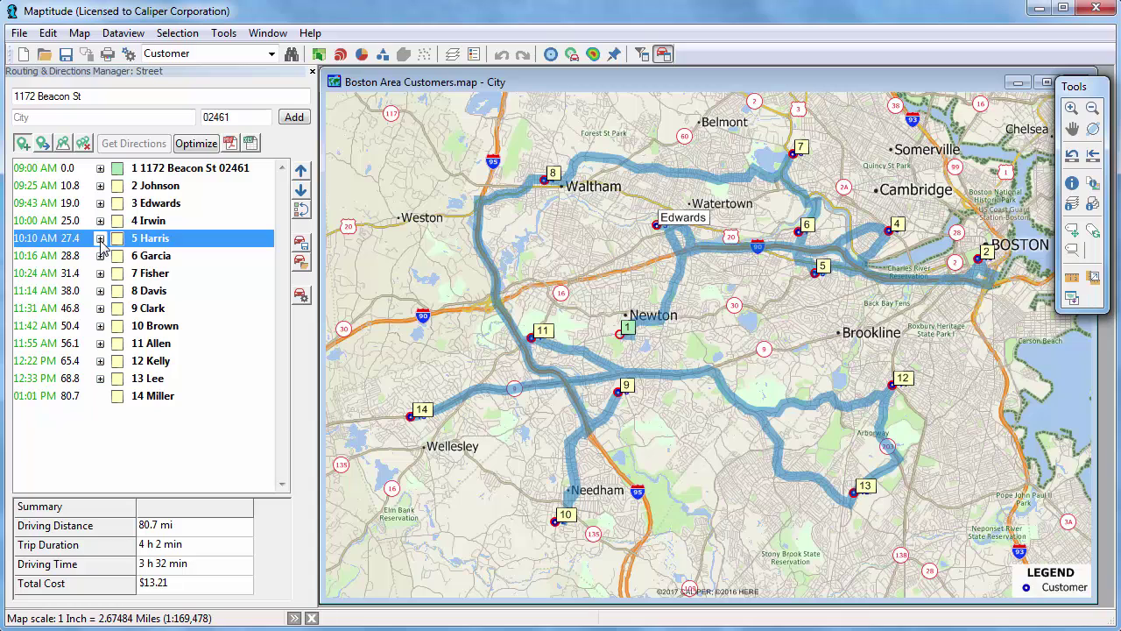
# Optimize the stop order, shortening the route to 42.2 mi, 2 h 57 min, $7.32
pyautogui.click(192, 148)
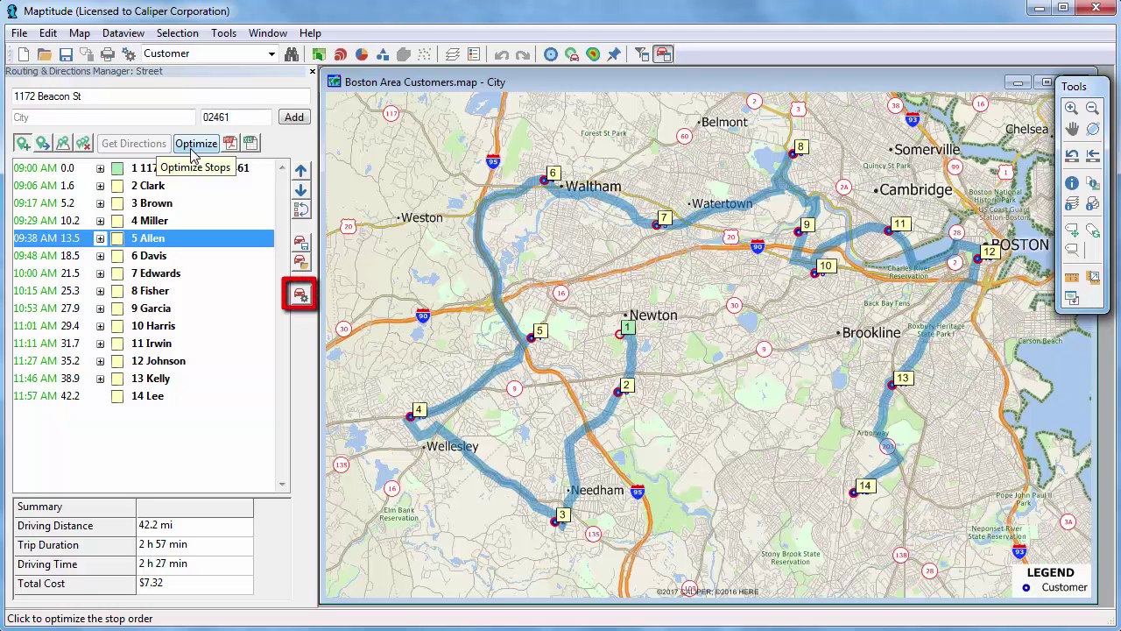
# In Route Options, display stop names on the map and set a 15-minute stay at each stop
pyautogui.click(300, 295)
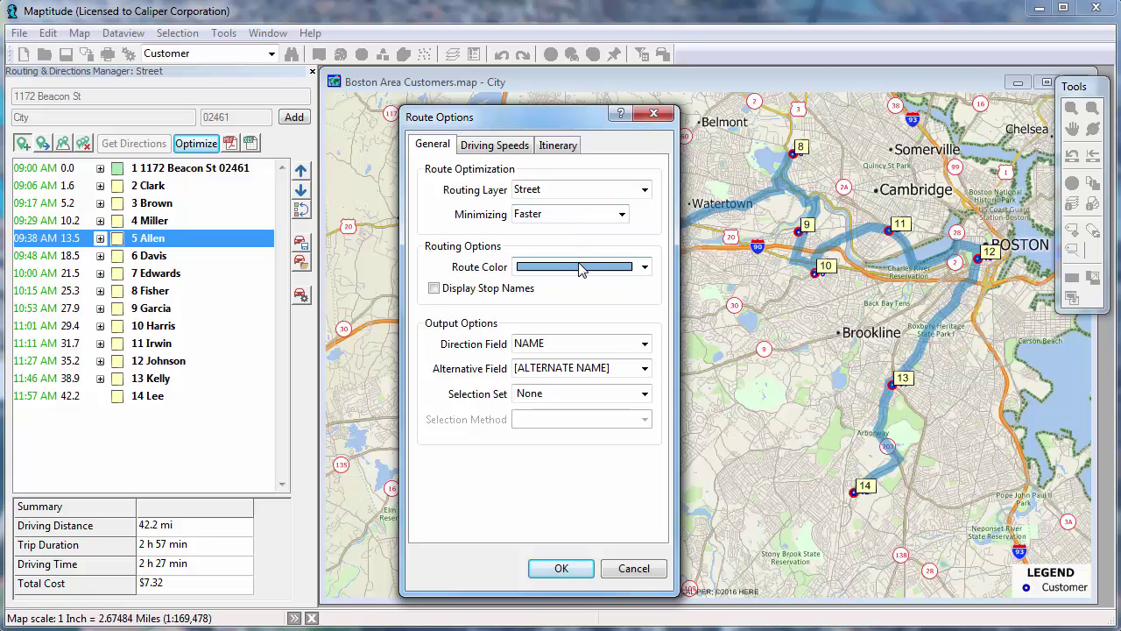
pyautogui.click(435, 292)
pyautogui.click(498, 148)
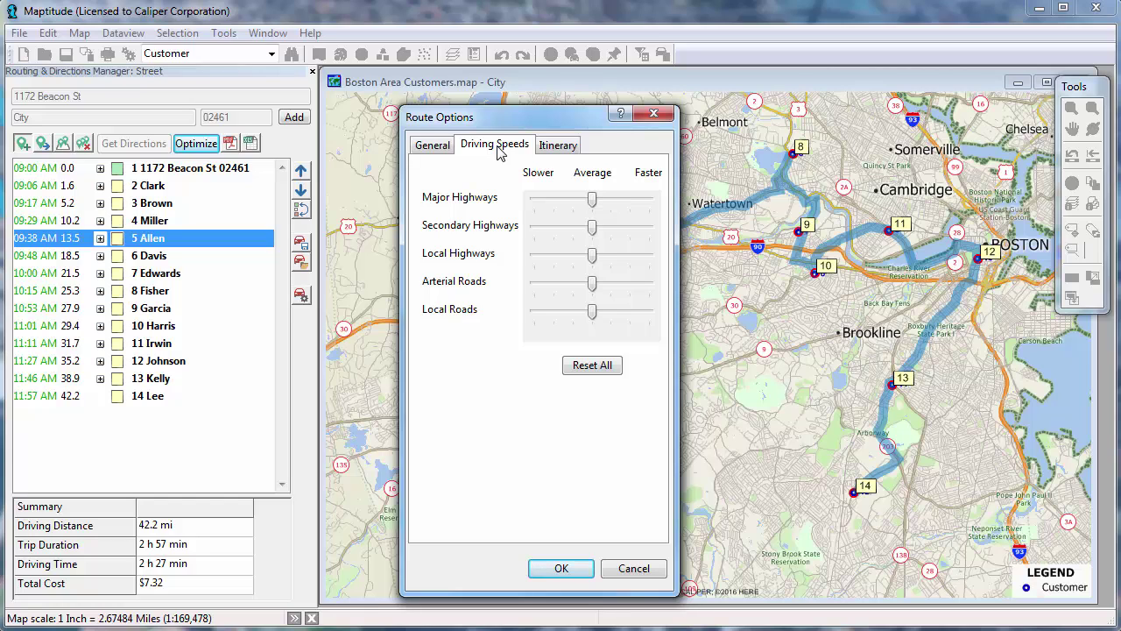
pyautogui.click(548, 149)
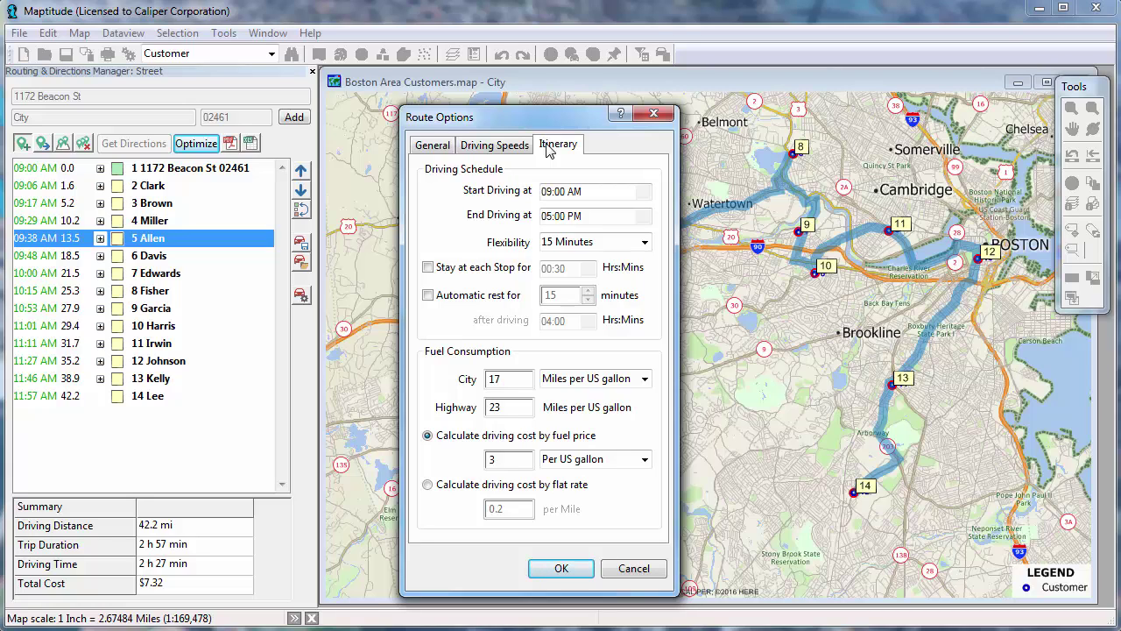
pyautogui.click(479, 267)
pyautogui.click(558, 270)
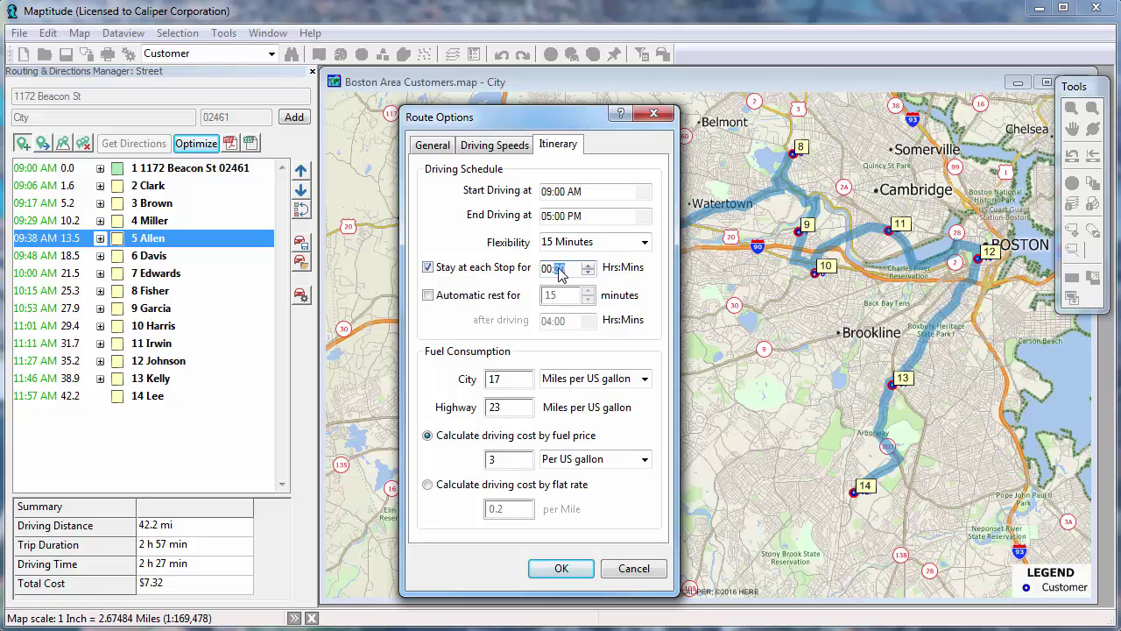
pyautogui.write('15')
pyautogui.click(561, 568)
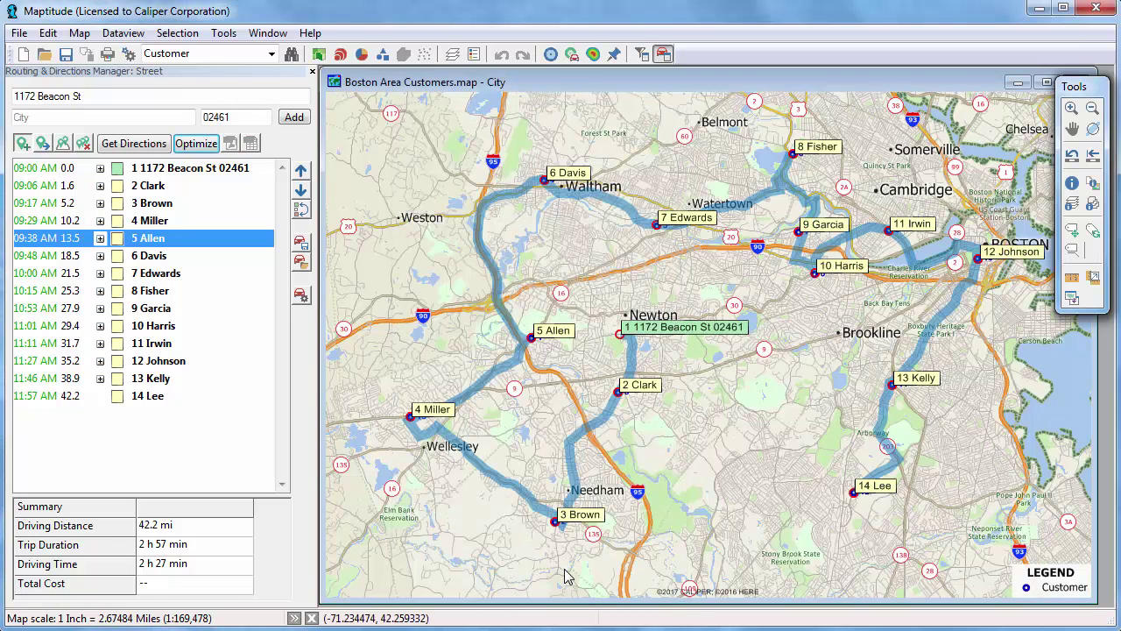
# Make the office stop the route's end too and re-optimize into a 52.2 mi, 5 h 26 min round trip
pyautogui.rightClick(221, 170)
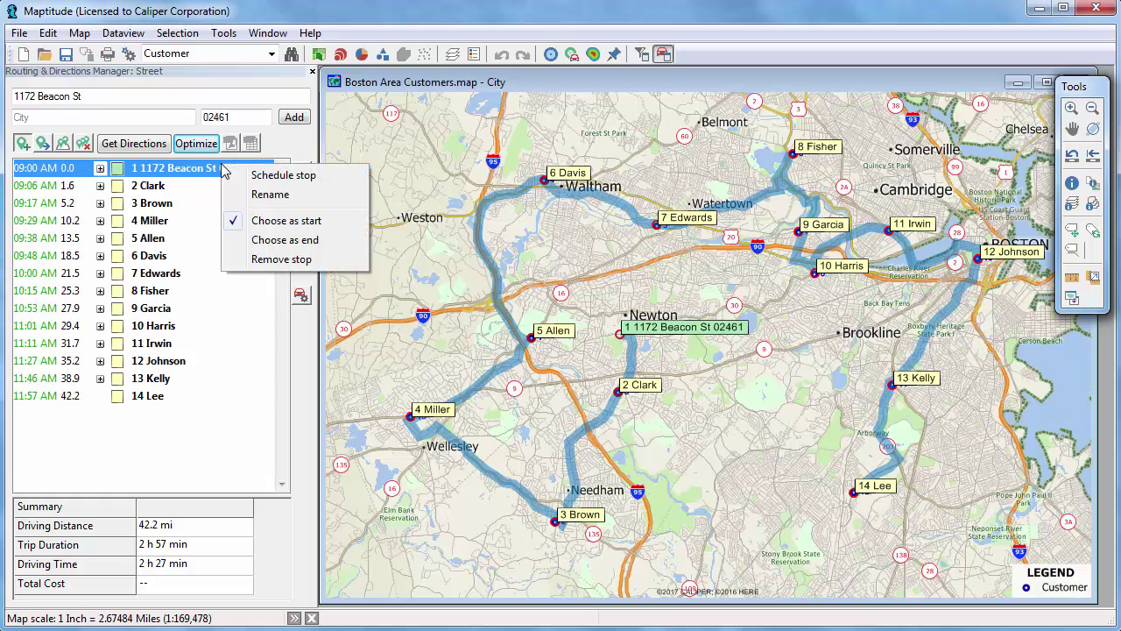
pyautogui.click(277, 242)
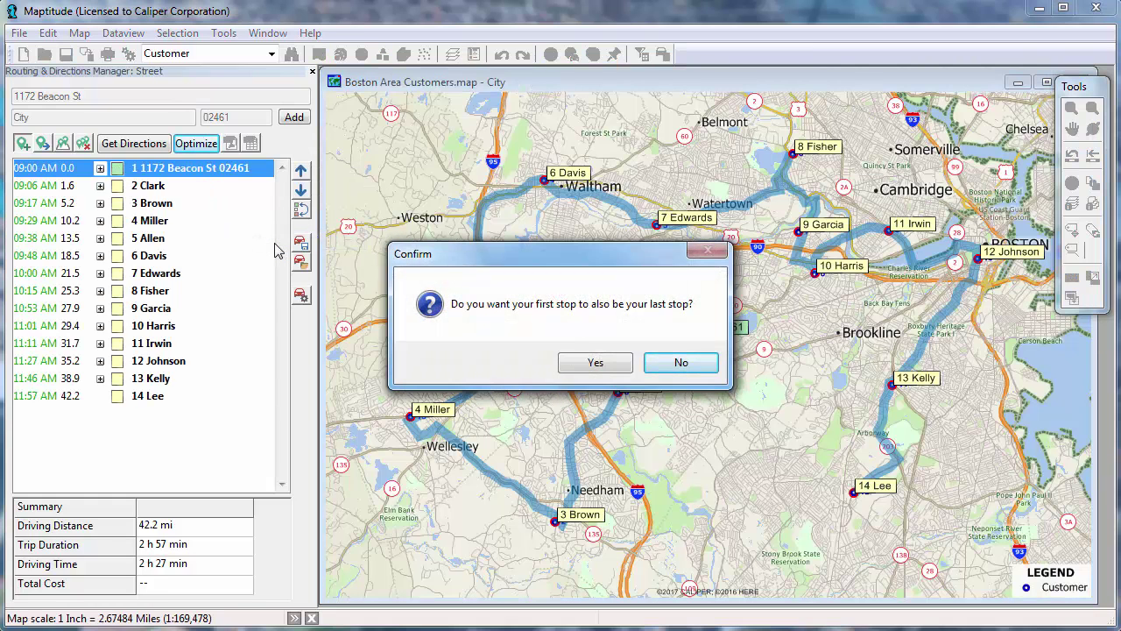
pyautogui.click(575, 365)
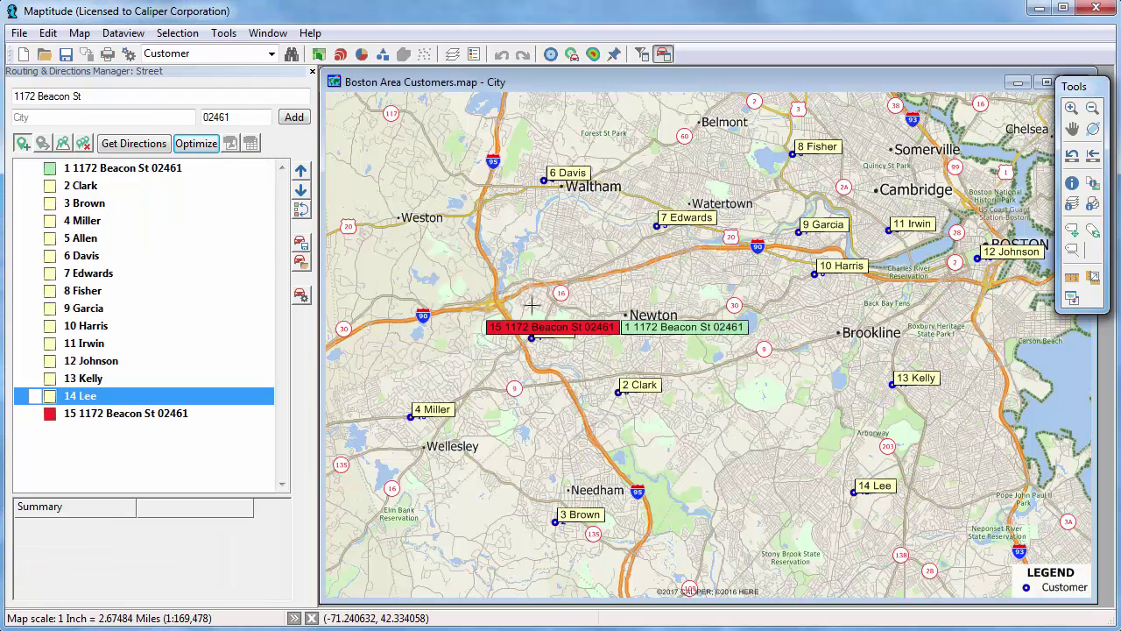
pyautogui.click(204, 149)
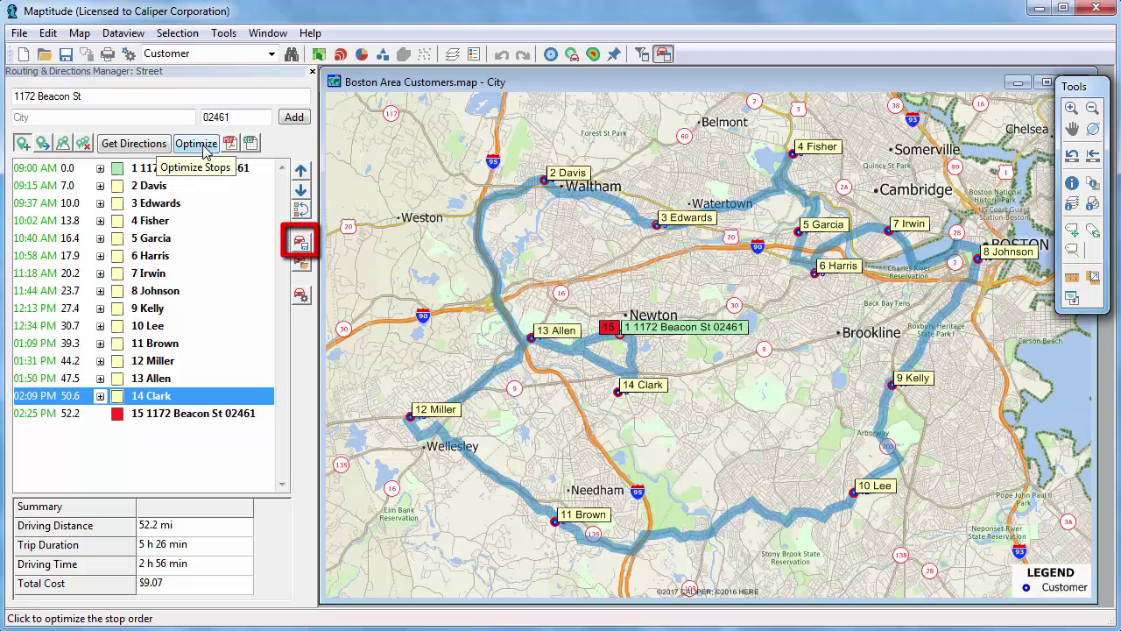
# Save the round-trip route as a route file named 'My Routes'
pyautogui.click(300, 245)
pyautogui.write('My Routes')
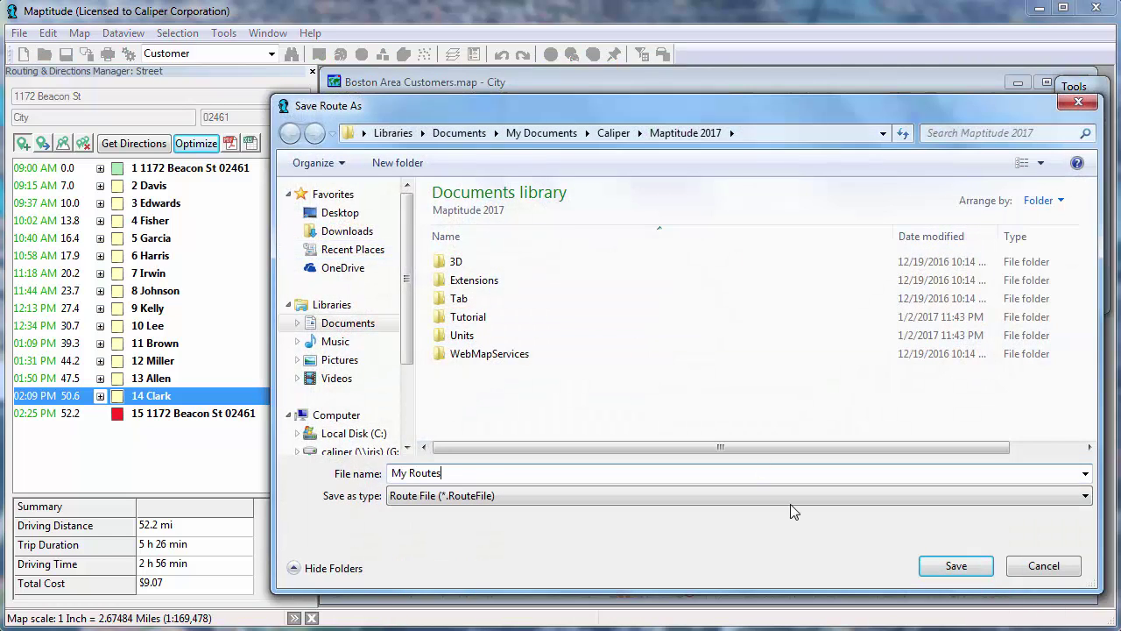
pyautogui.click(962, 571)
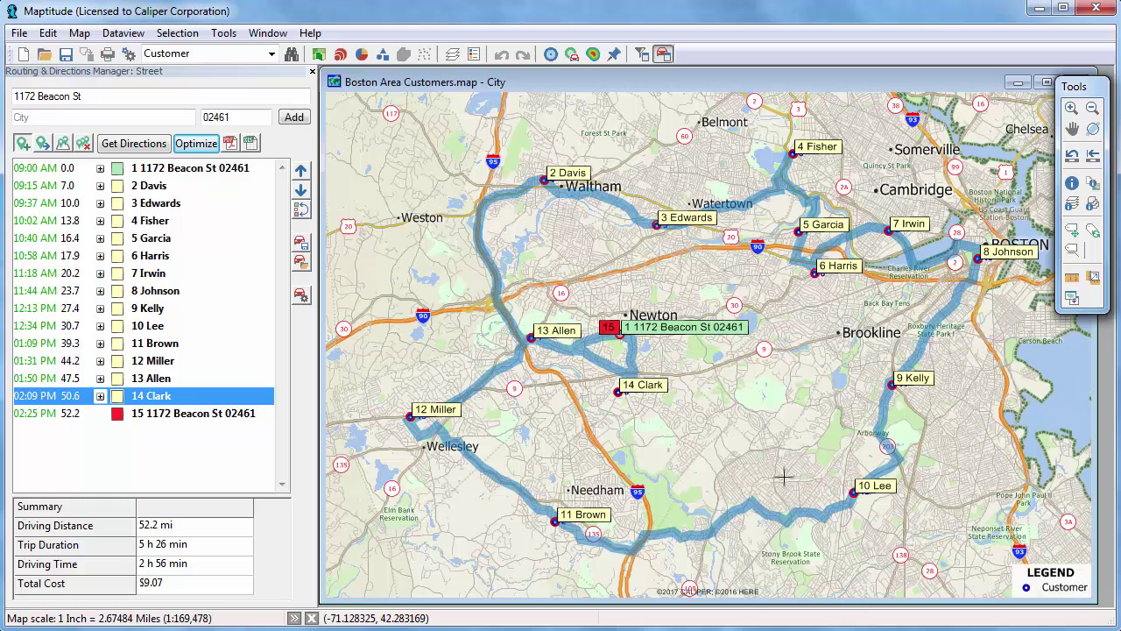
# Remove all routes from the map, then reload My Routes.RouteFile to restore the 52.2 mi round trip
pyautogui.click(83, 142)
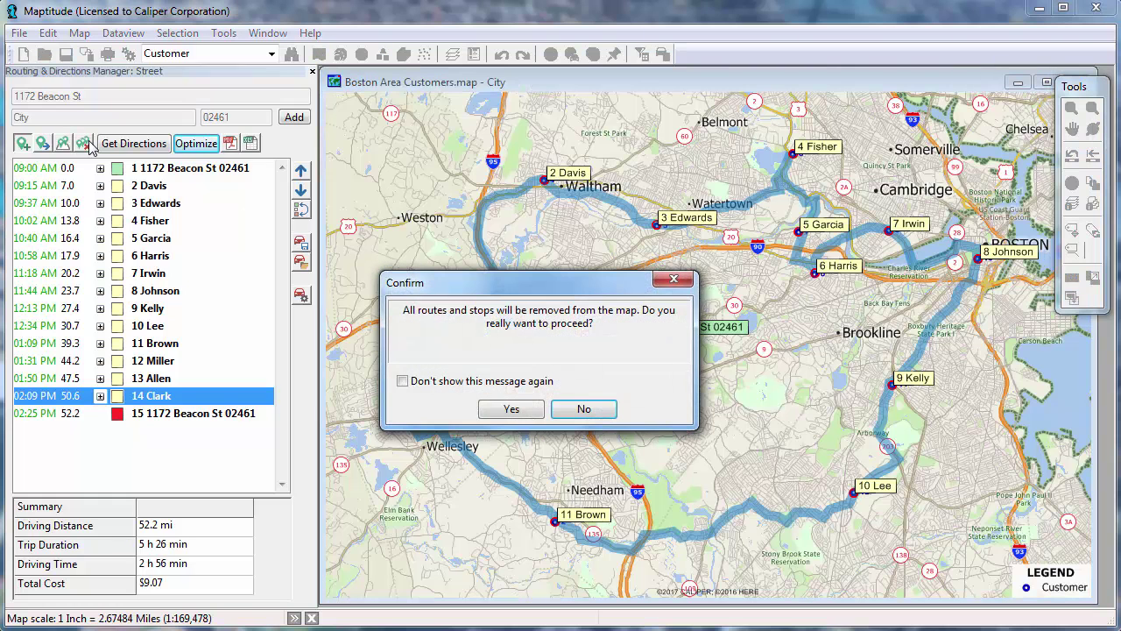
pyautogui.click(525, 412)
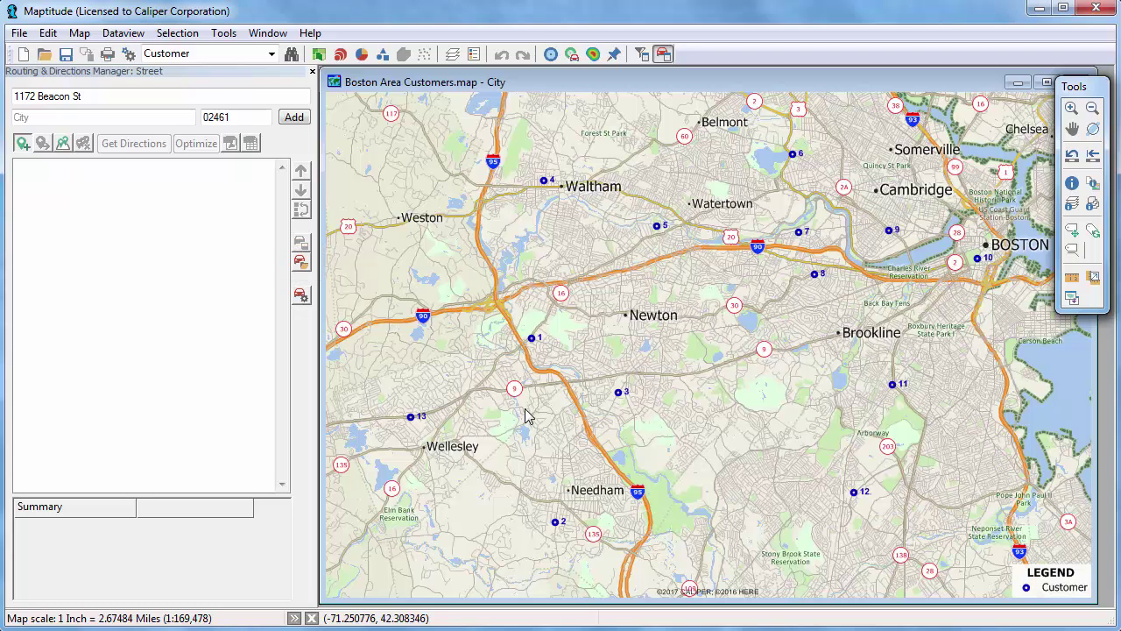
pyautogui.click(301, 261)
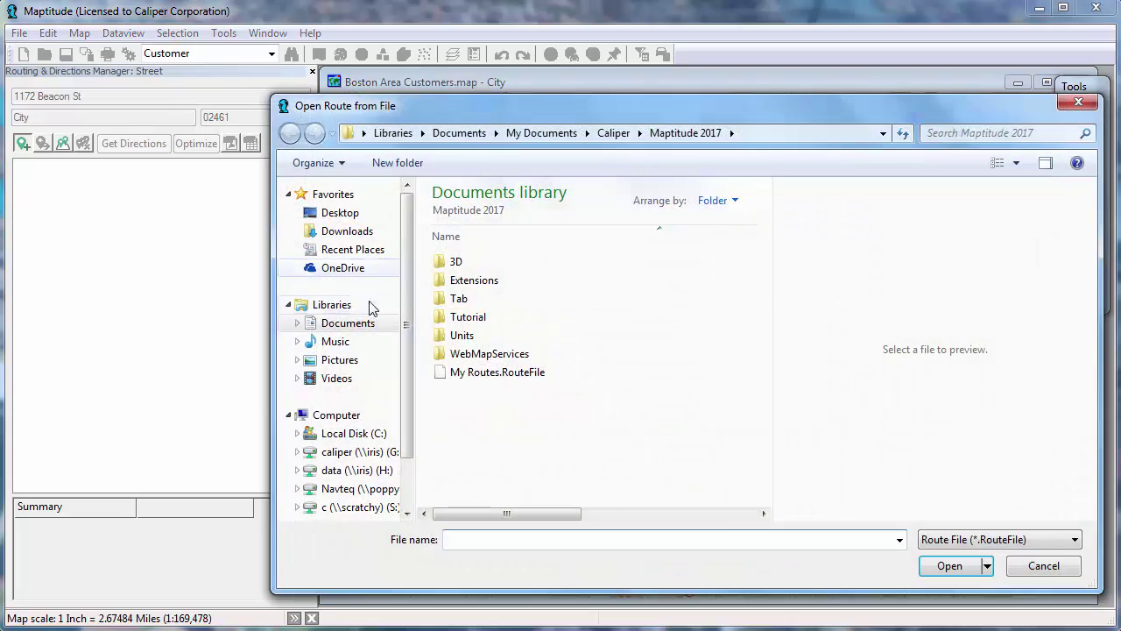
pyautogui.click(475, 372)
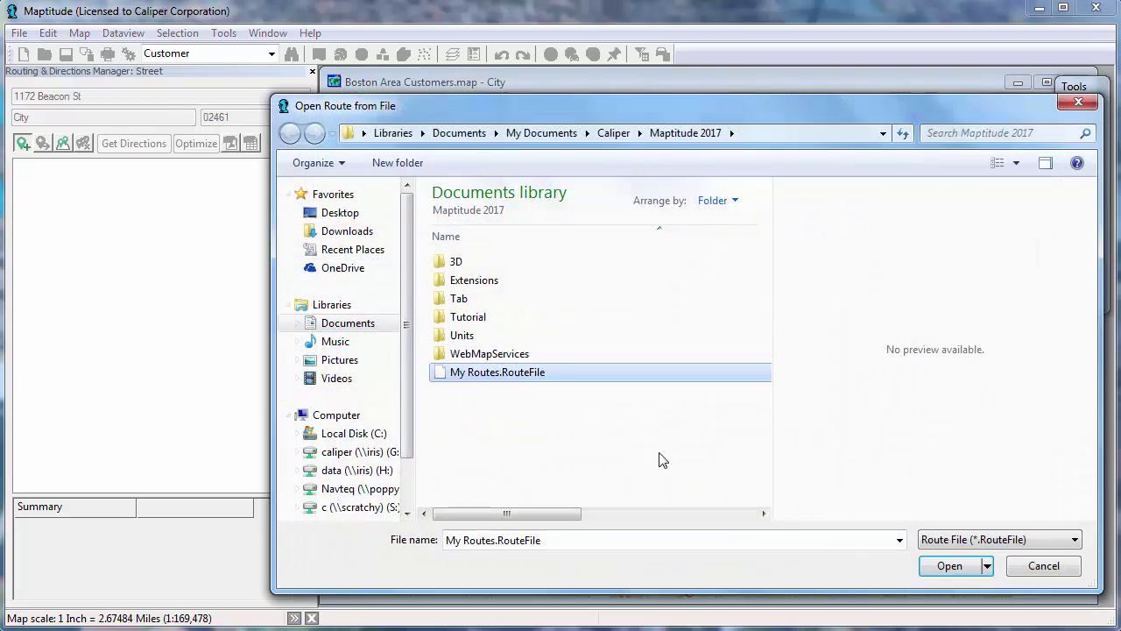
pyautogui.click(944, 564)
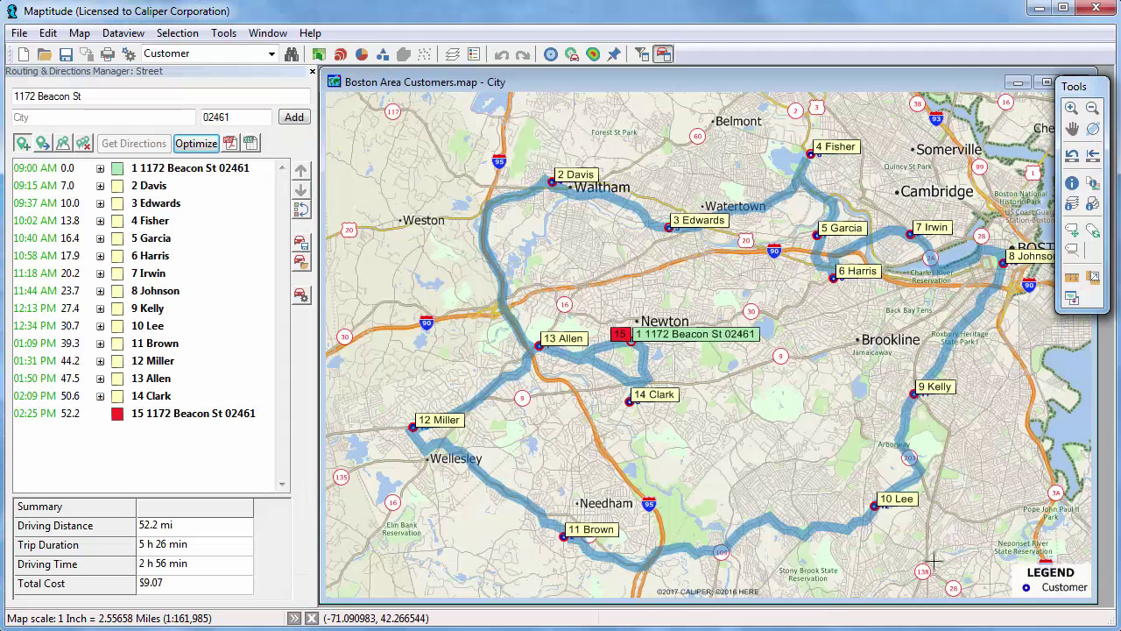